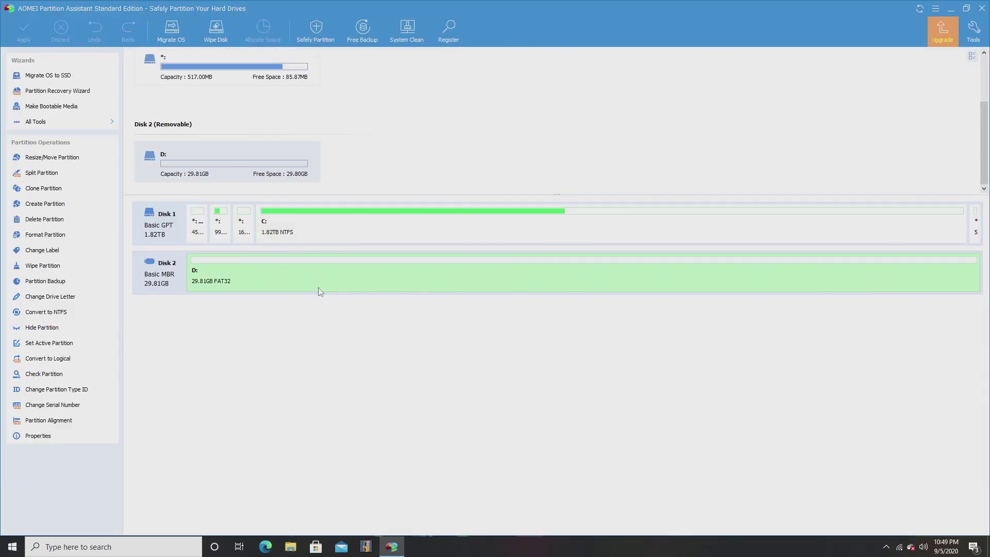
# Format the 29.81 GB D: partition on Disk 2 as FAT32 with the default cluster size and apply the pending operation.
pyautogui.rightClick(267, 279)
pyautogui.click(304, 394)
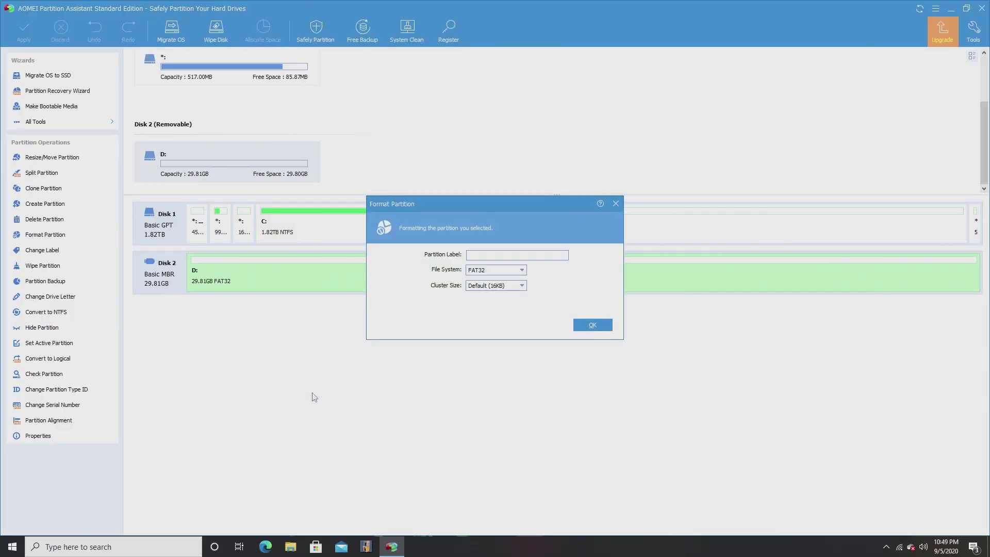
pyautogui.click(592, 325)
pyautogui.click(24, 31)
pyautogui.click(644, 382)
pyautogui.click(484, 292)
pyautogui.click(562, 295)
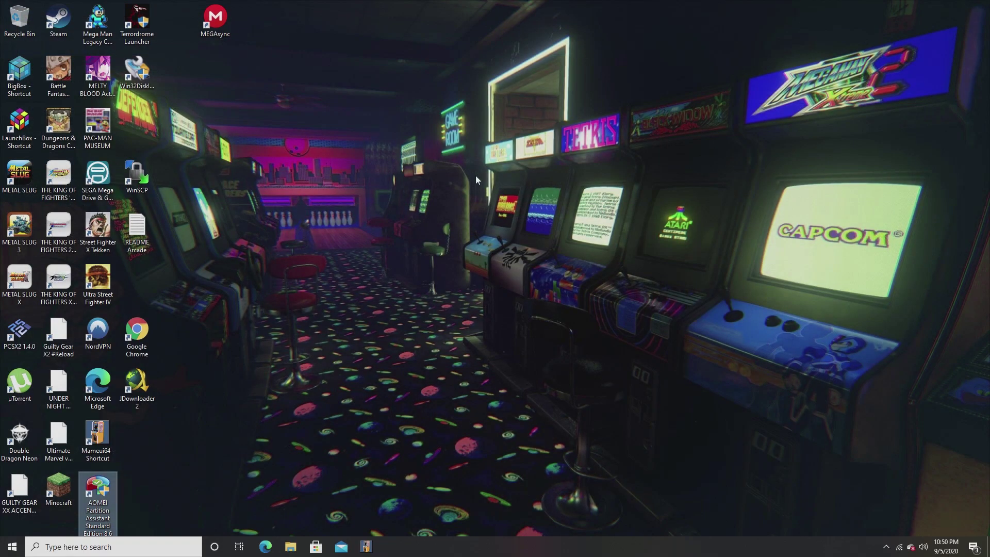
# Run the MiSTer SD Card Utility from the release_20200618 download and perform a full install on Disk 1.
pyautogui.press('super+e')
pyautogui.click(272, 142)
pyautogui.doubleClick(341, 247)
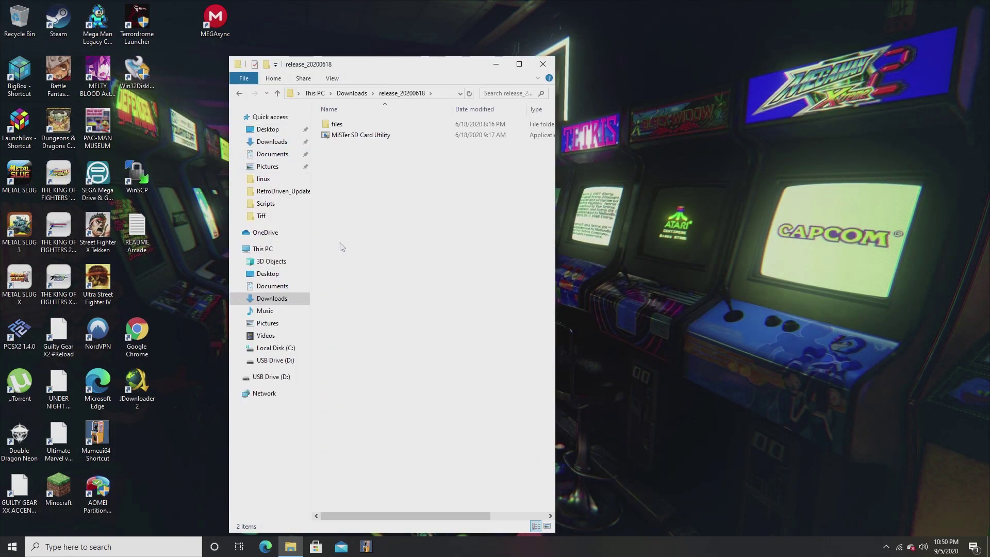
pyautogui.doubleClick(361, 135)
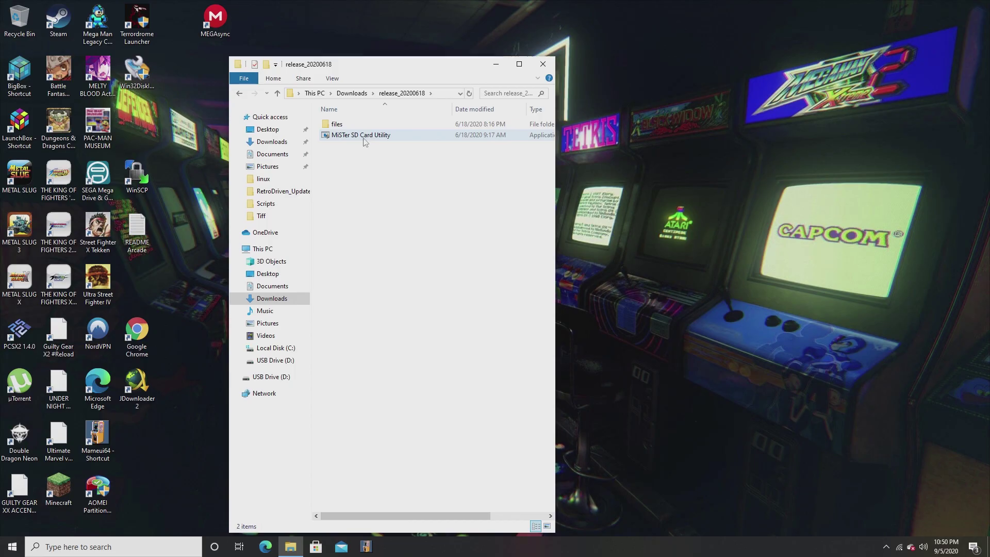
pyautogui.click(442, 347)
pyautogui.click(147, 217)
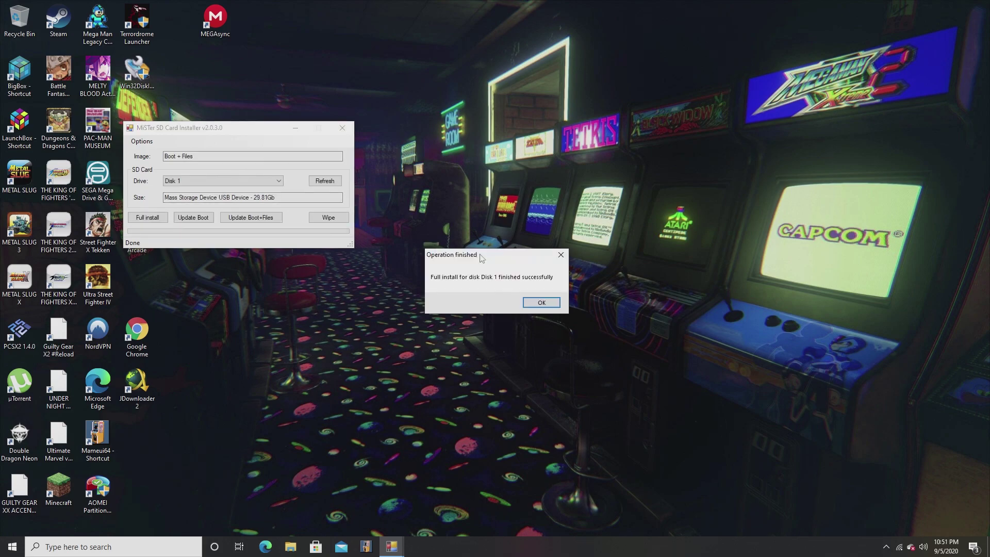
pyautogui.click(543, 282)
# Copy RetroDriven_Update_Suite.sh from the RetroDriven_Update_Suite_v1.3 download into the Scripts folder on the MiSTer_Data (E:) drive.
pyautogui.click(272, 142)
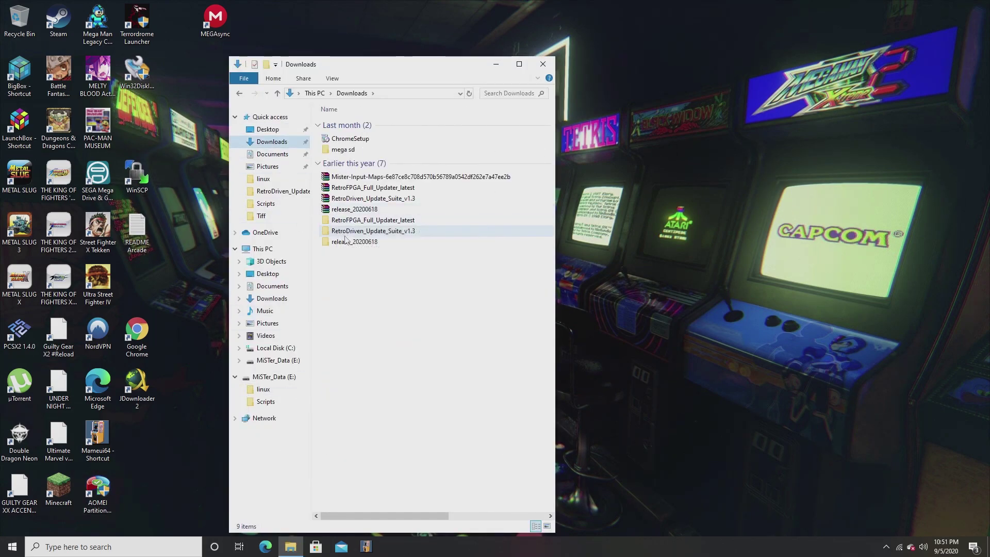
pyautogui.doubleClick(351, 233)
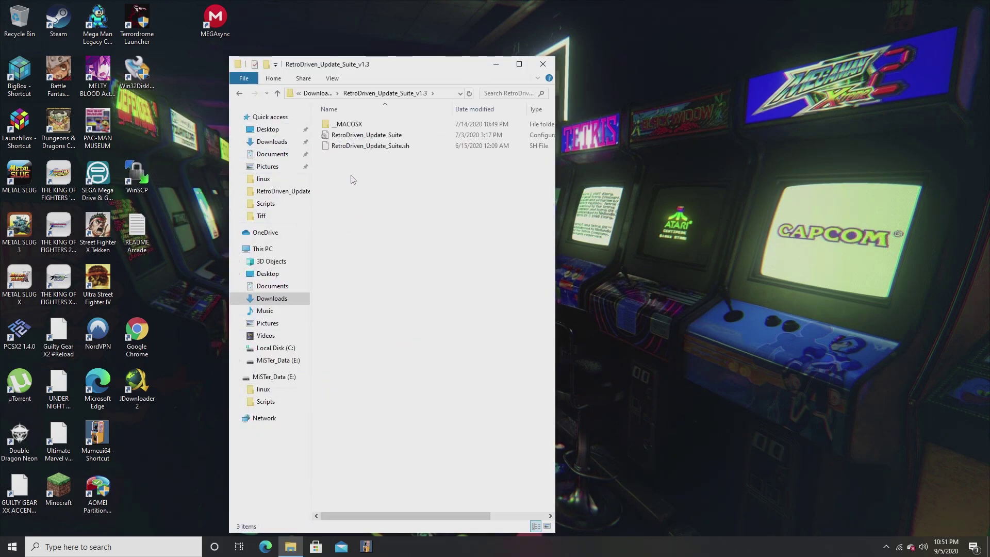
pyautogui.click(359, 148)
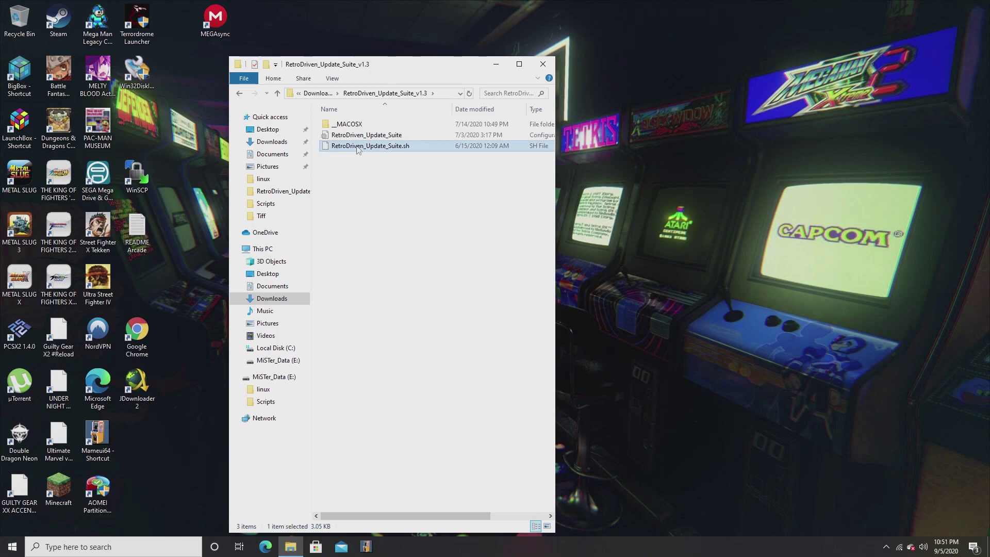
pyautogui.rightClick(357, 149)
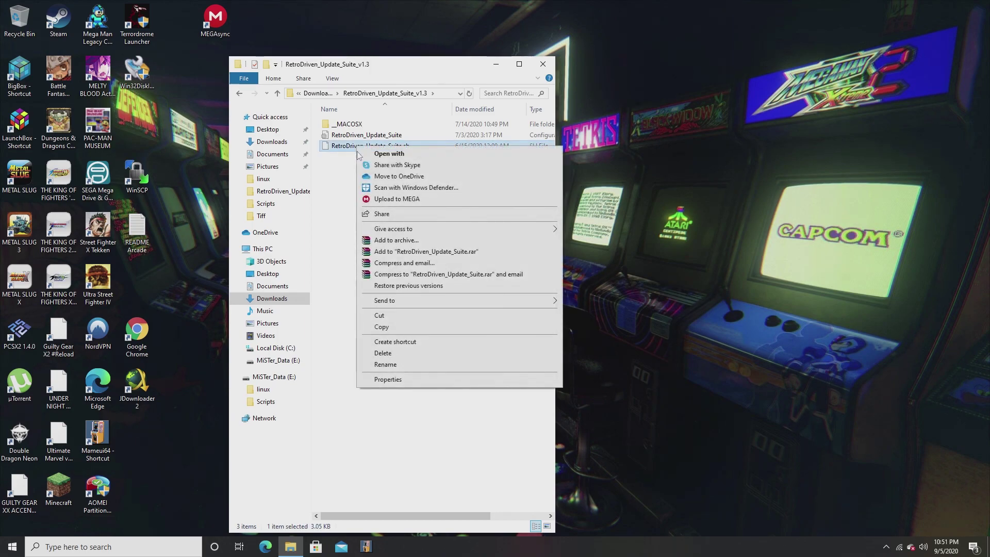
pyautogui.click(381, 327)
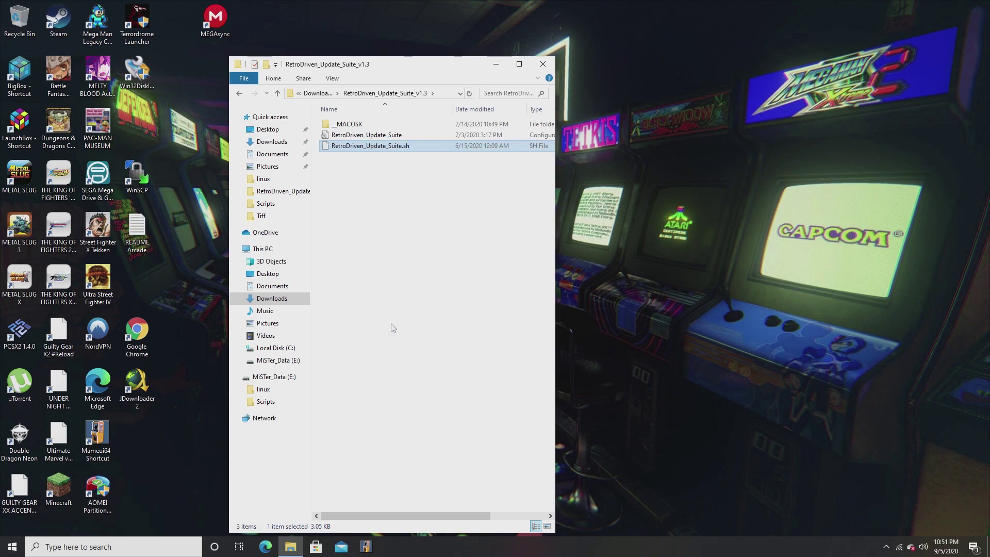
pyautogui.click(277, 360)
pyautogui.doubleClick(340, 135)
pyautogui.rightClick(385, 195)
pyautogui.click(404, 266)
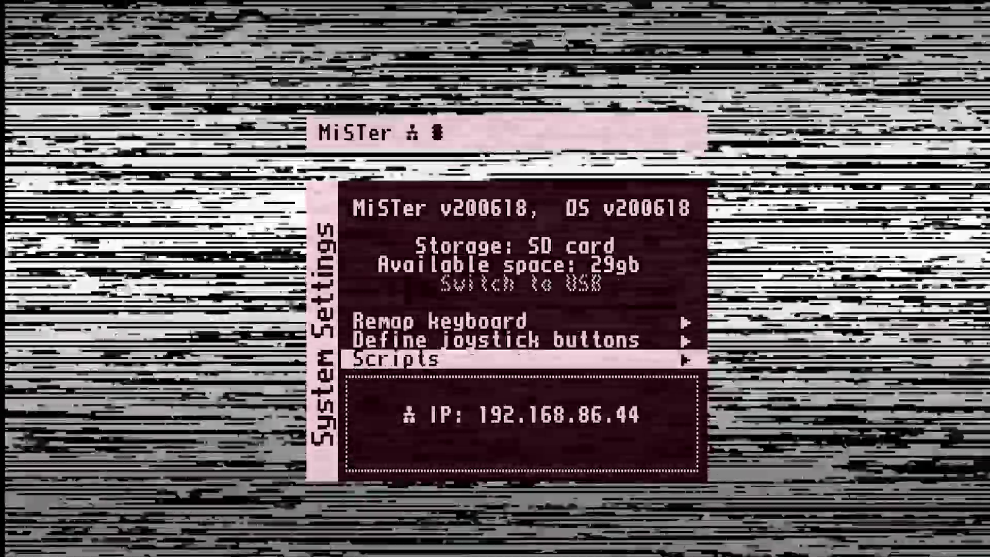
# Open the MiSTer scripts, accept the warning with "Yes, and don't ask again", and launch the RetroDriven update suite.
pyautogui.press('Return')
pyautogui.press('Down')
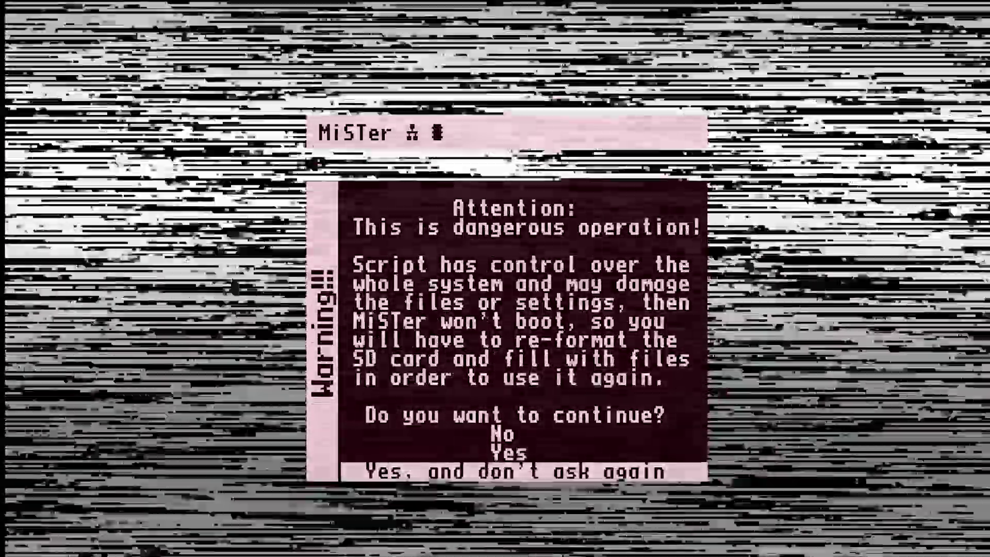
pyautogui.press('Return')
pyautogui.press('Down')
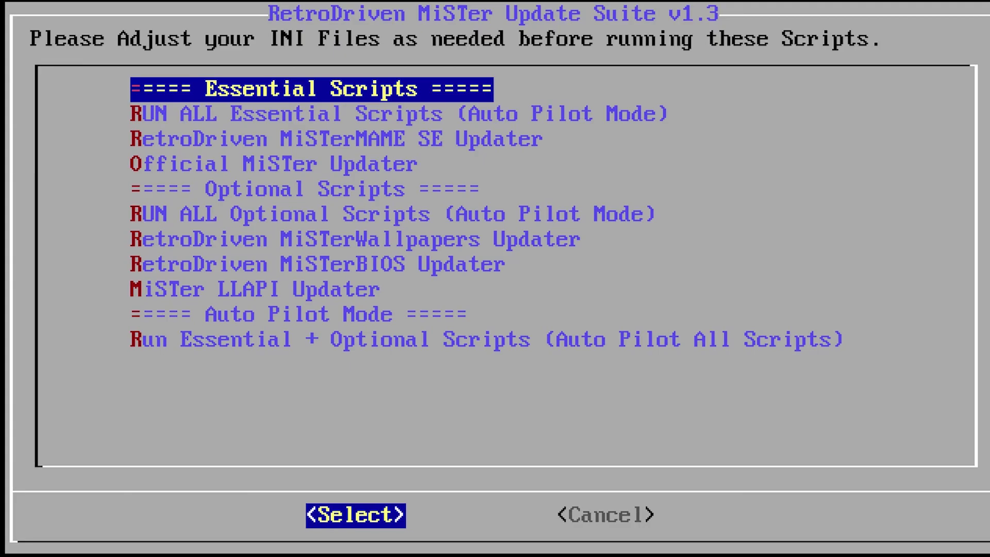
# Run the Essential + Optional Scripts option (Auto Pilot All Scripts) in the update suite.
pyautogui.press('Down')
pyautogui.press('Down')
pyautogui.press('Down')
pyautogui.press('Down')
pyautogui.press('Down')
pyautogui.press('Down')
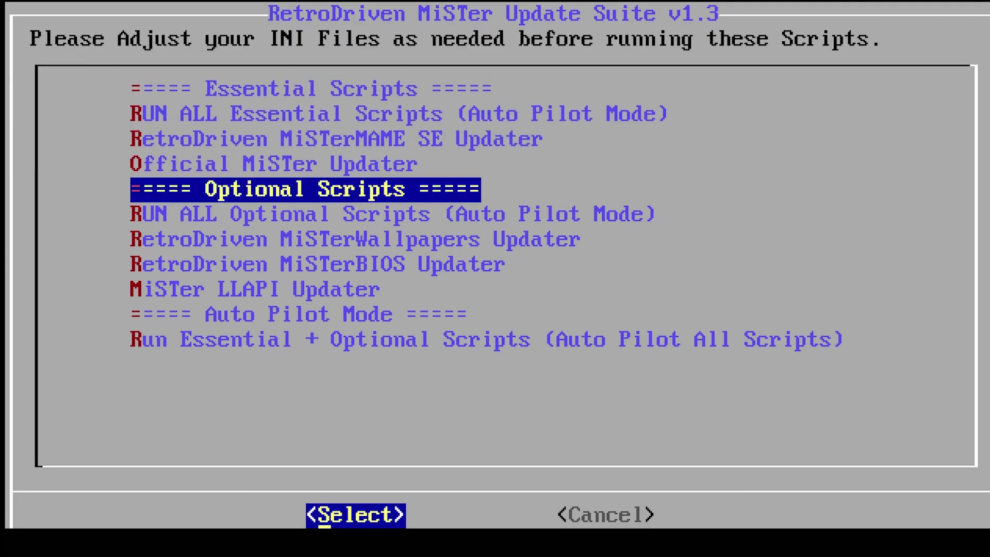
pyautogui.press('Down')
pyautogui.press('Down')
pyautogui.press('Down')
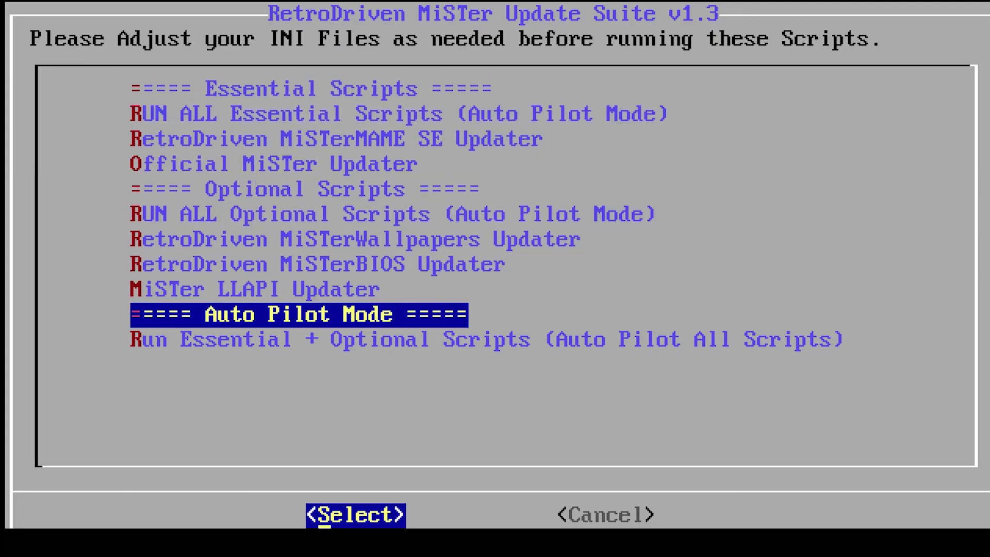
pyautogui.press('Down')
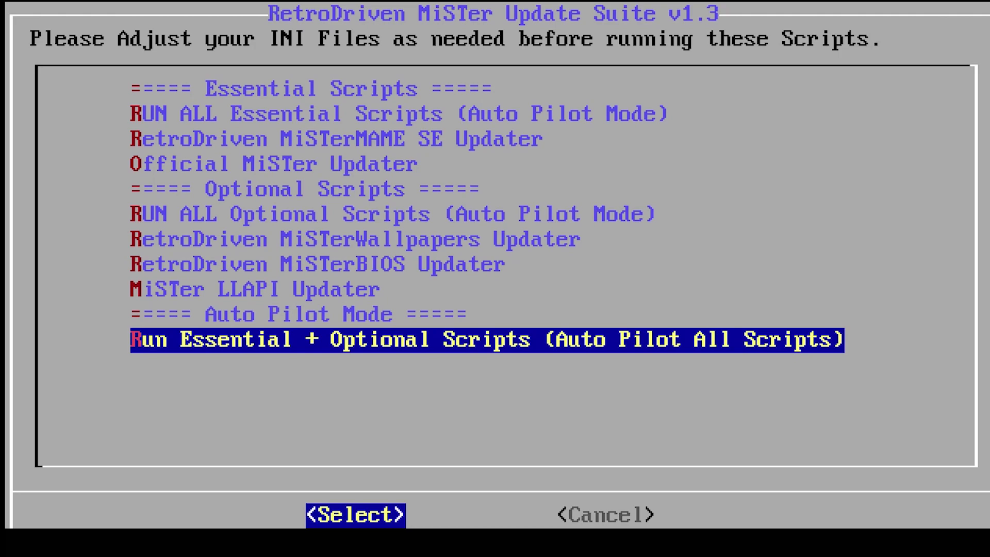
pyautogui.press('Return')
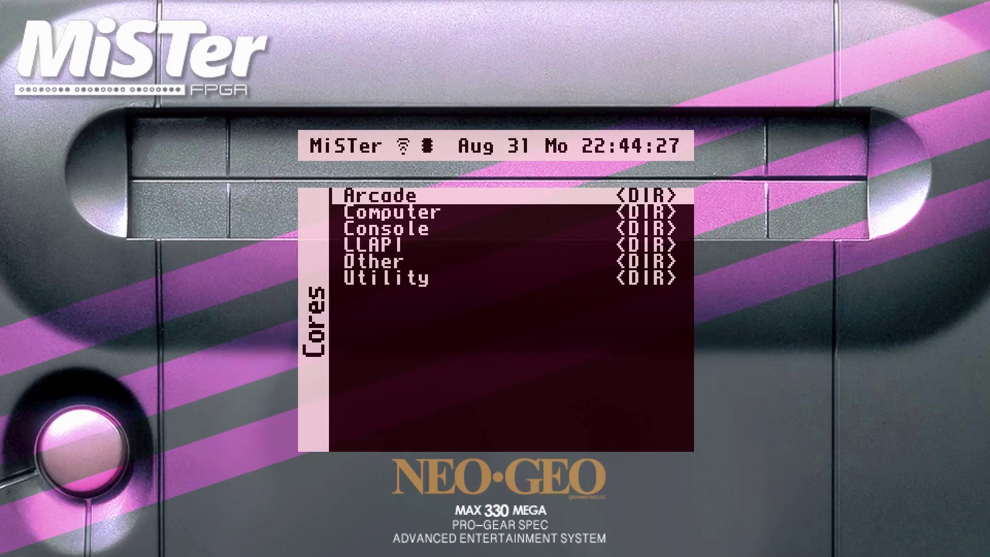
# Go from the MiSTer cores list to System Settings and start defining the joystick buttons.
pyautogui.press('Return')
pyautogui.press('Return')
pyautogui.press('Right')
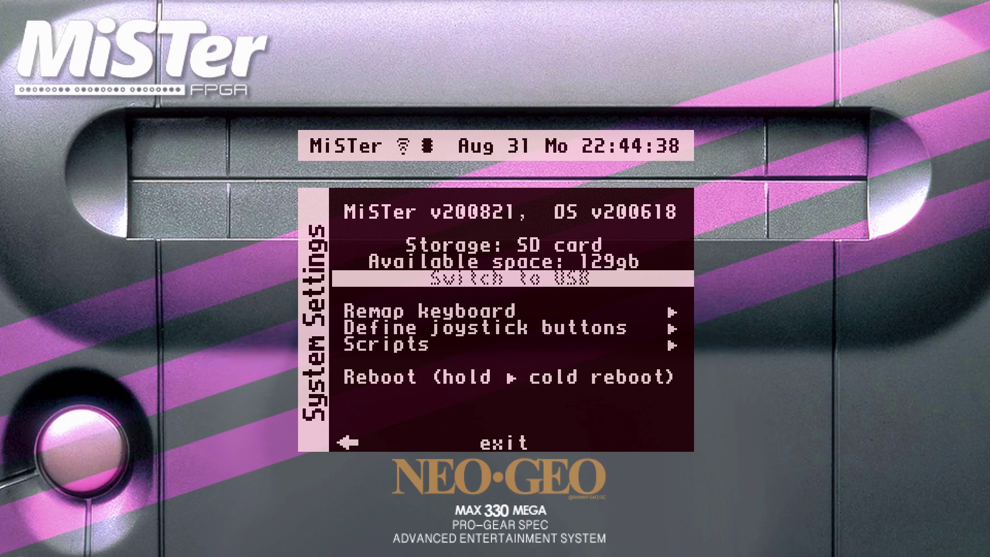
pyautogui.press('Down')
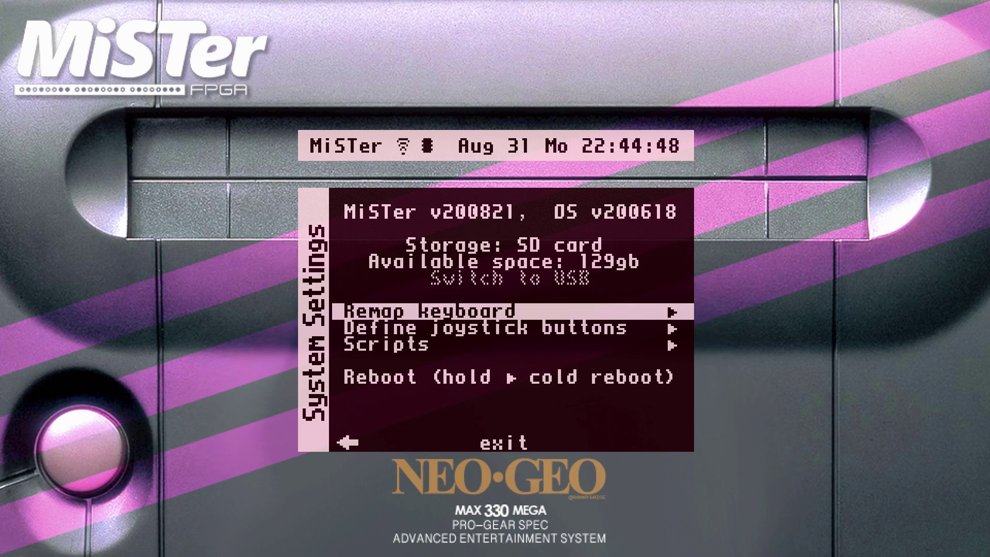
pyautogui.press('Down')
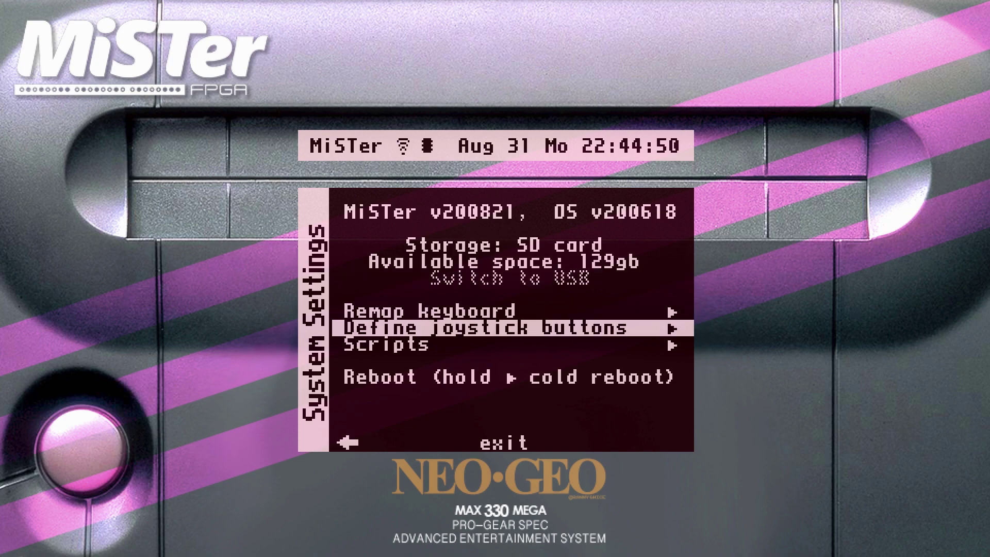
pyautogui.press('Return')
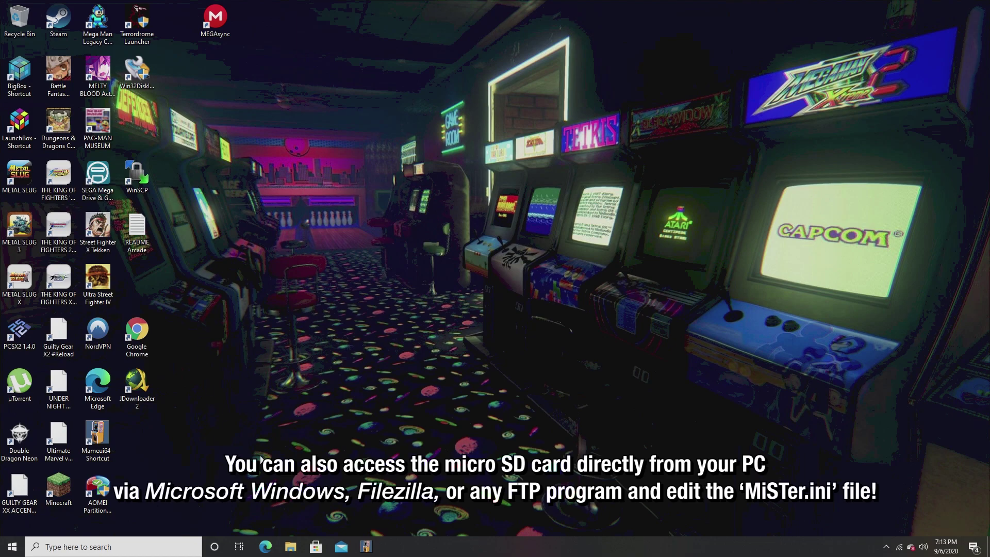
# Open the MiSTer configuration settings file from the MiSTer_Data (E:) drive on the PC.
pyautogui.click(290, 548)
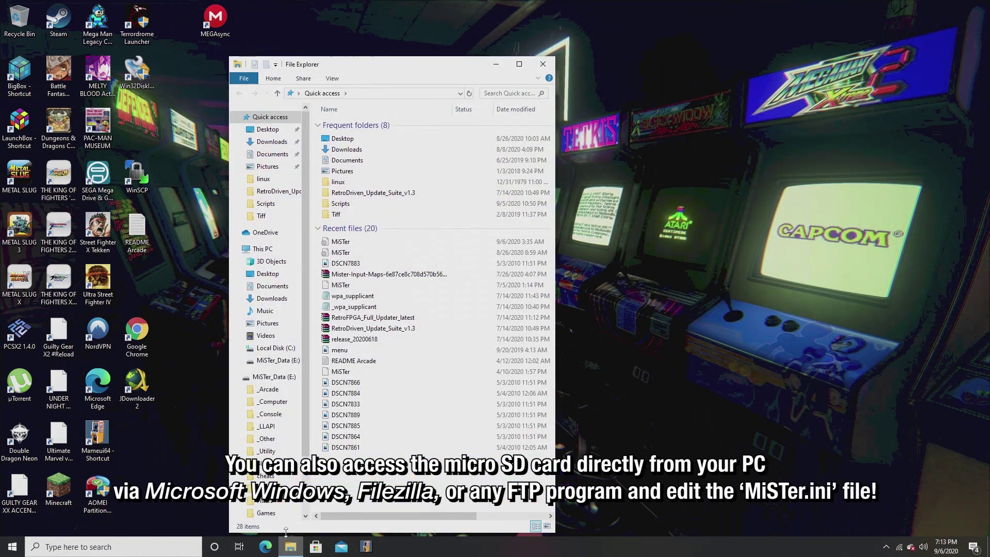
pyautogui.click(278, 379)
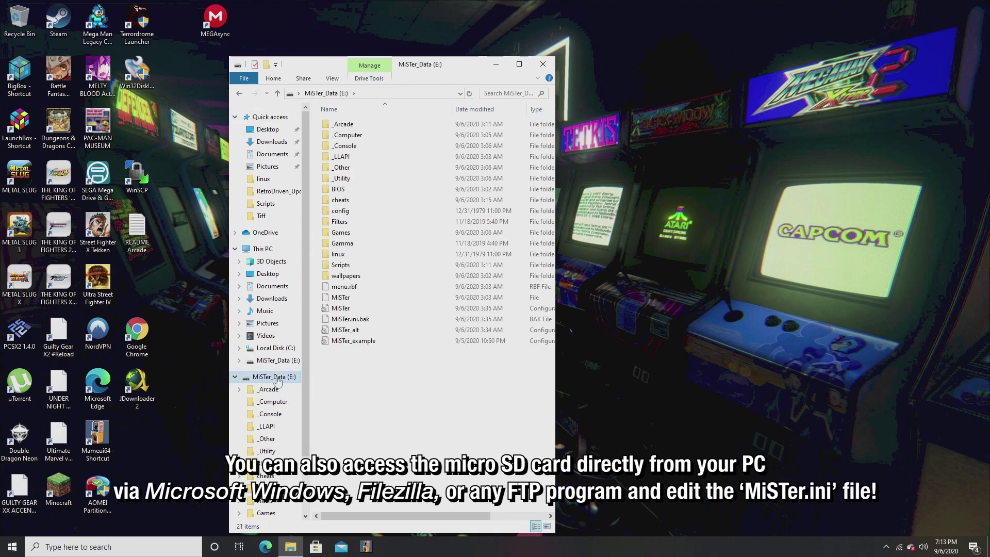
pyautogui.click(343, 310)
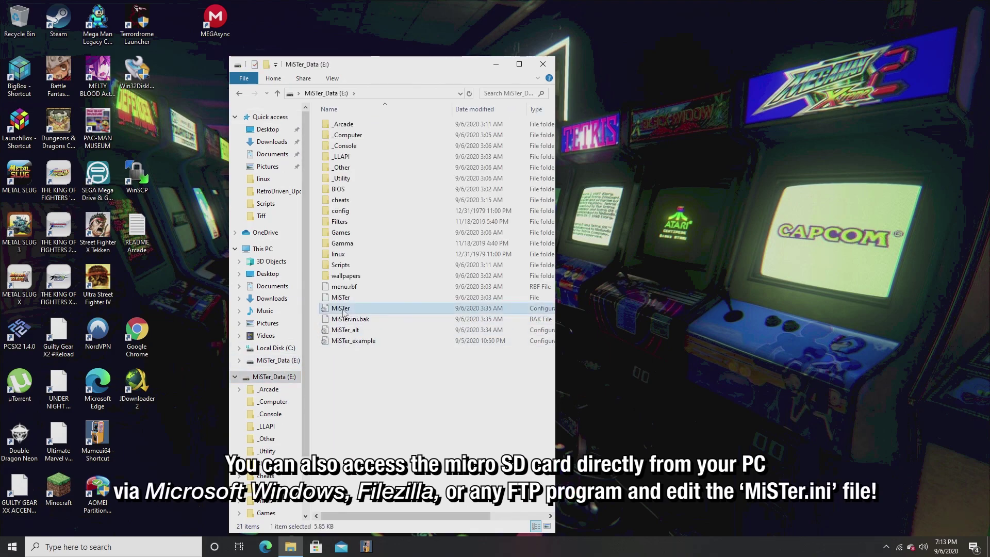
pyautogui.doubleClick(418, 308)
# Replace the JAMMA device entries with jamma_vid=0xd209 and jamma_pid=0x0440.
pyautogui.moveTo(666, 207); pyautogui.dragTo(666, 401)
pyautogui.moveTo(19, 344); pyautogui.dragTo(222, 345)
pyautogui.press('Left')
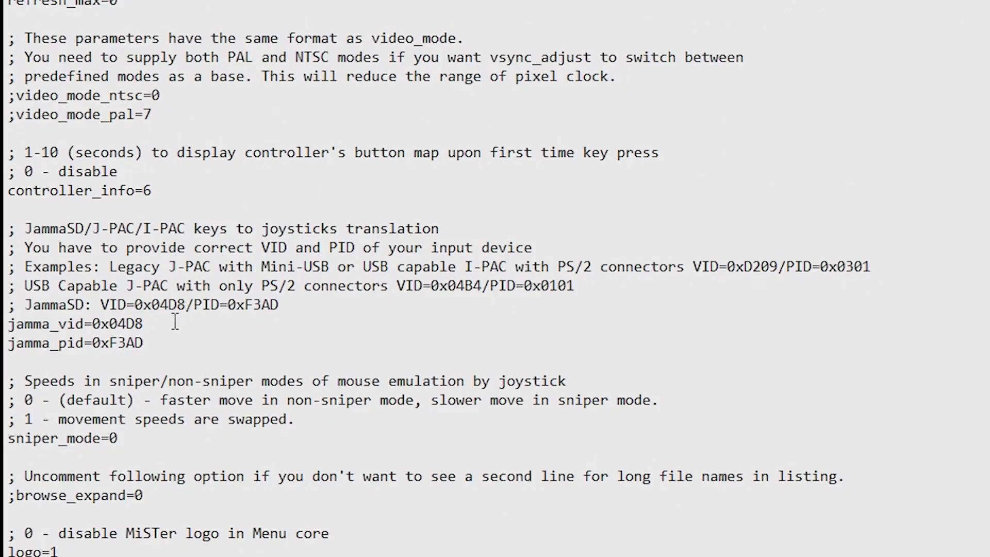
pyautogui.moveTo(157, 345); pyautogui.dragTo(9, 324)
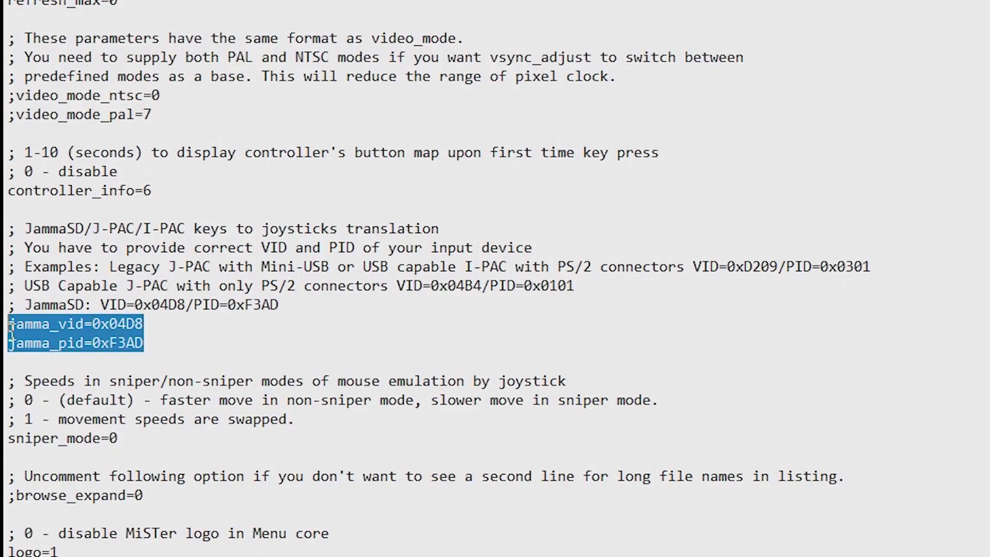
pyautogui.rightClick(51, 326)
pyautogui.click(160, 97)
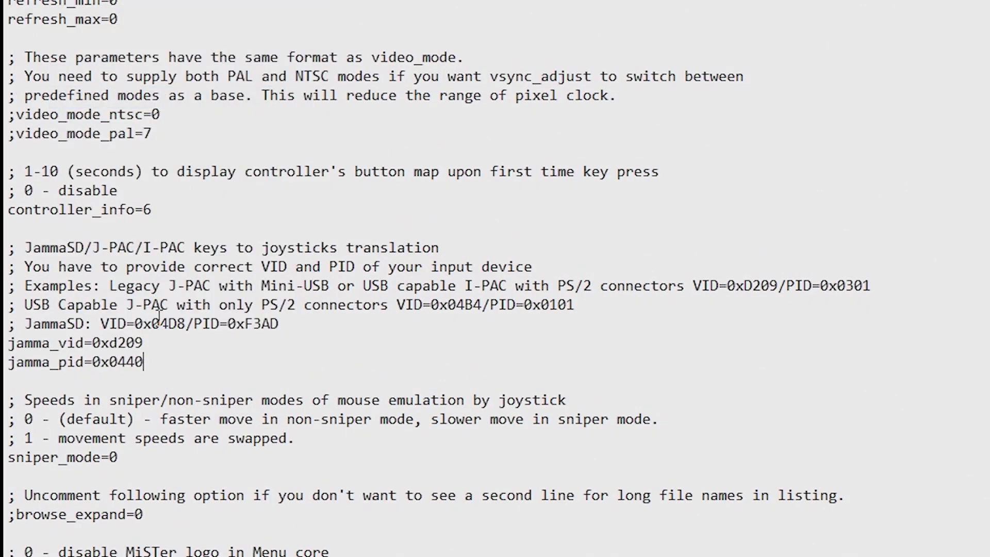
# Copy the jamma_vid value 0xd209 over the VID in the JammaSD comment line.
pyautogui.moveTo(143, 343); pyautogui.dragTo(98, 343)
pyautogui.click(93, 343)
pyautogui.doubleClick(94, 343)
pyautogui.rightClick(119, 346)
pyautogui.click(160, 92)
pyautogui.moveTo(135, 324); pyautogui.dragTo(184, 321)
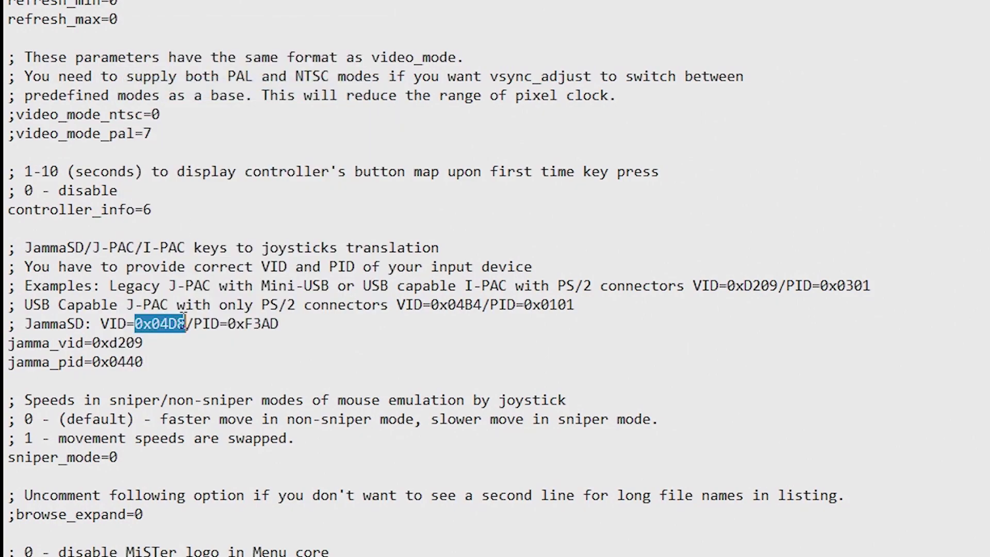
pyautogui.rightClick(184, 323)
pyautogui.click(281, 96)
# Copy the jamma_pid value 0x0440 over the PIDs in the JammaSD and USB Capable J-PAC comment lines.
pyautogui.moveTo(94, 362); pyautogui.dragTo(144, 362)
pyautogui.rightClick(125, 367)
pyautogui.click(165, 103)
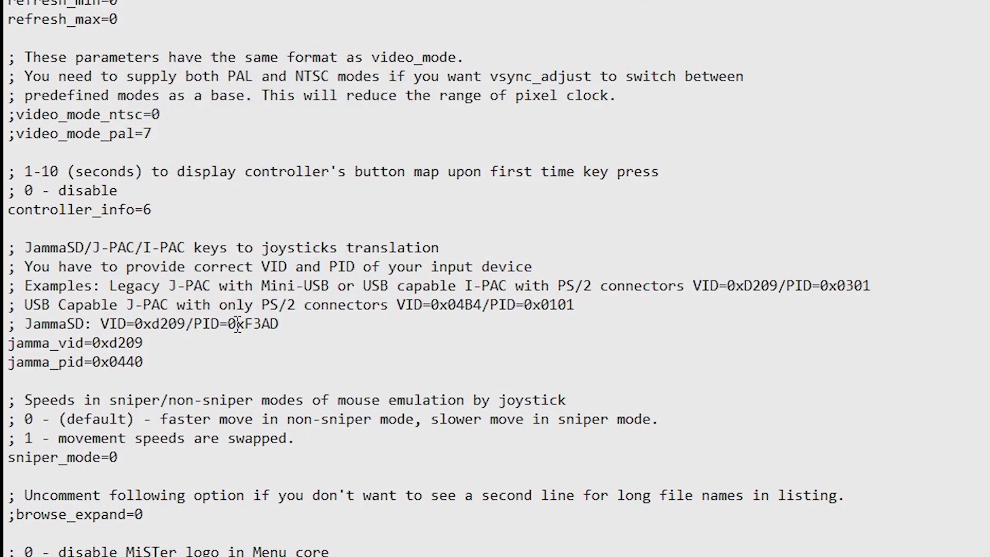
pyautogui.rightClick(269, 322)
pyautogui.click(351, 94)
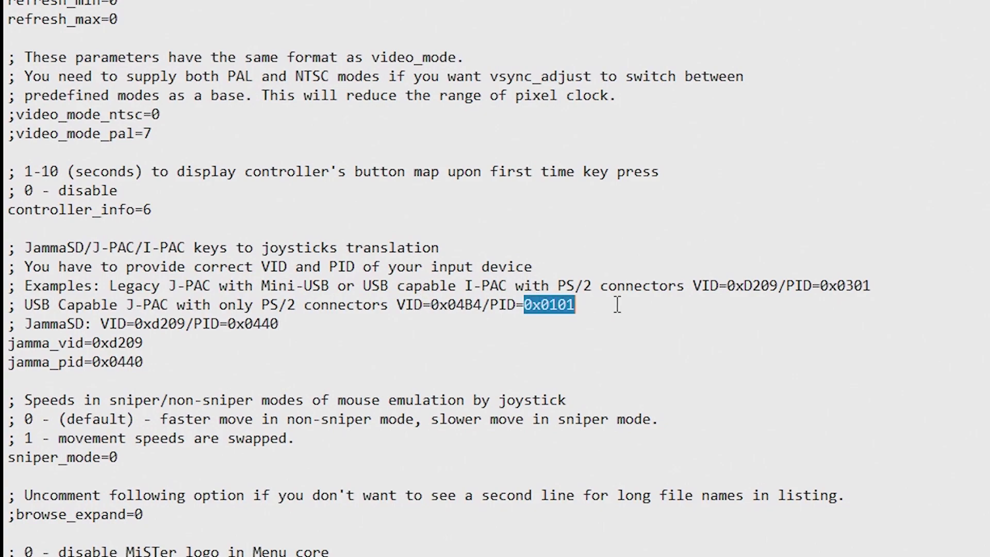
pyautogui.rightClick(553, 305)
pyautogui.click(598, 392)
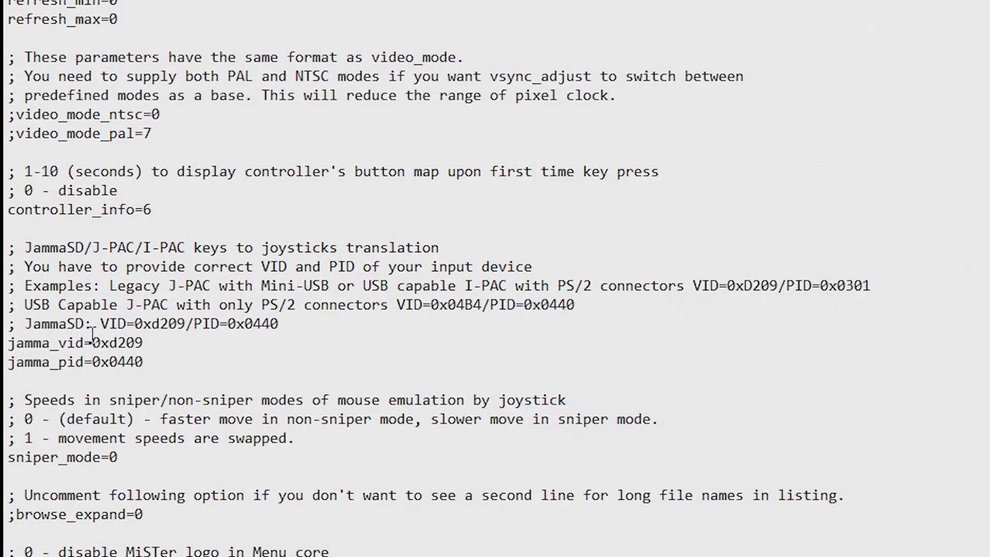
# Copy the jamma_vid value 0xd209 to replace the VID in the USB Capable J-PAC comment line.
pyautogui.rightClick(115, 338)
pyautogui.click(206, 87)
pyautogui.click(434, 316)
pyautogui.rightClick(478, 305)
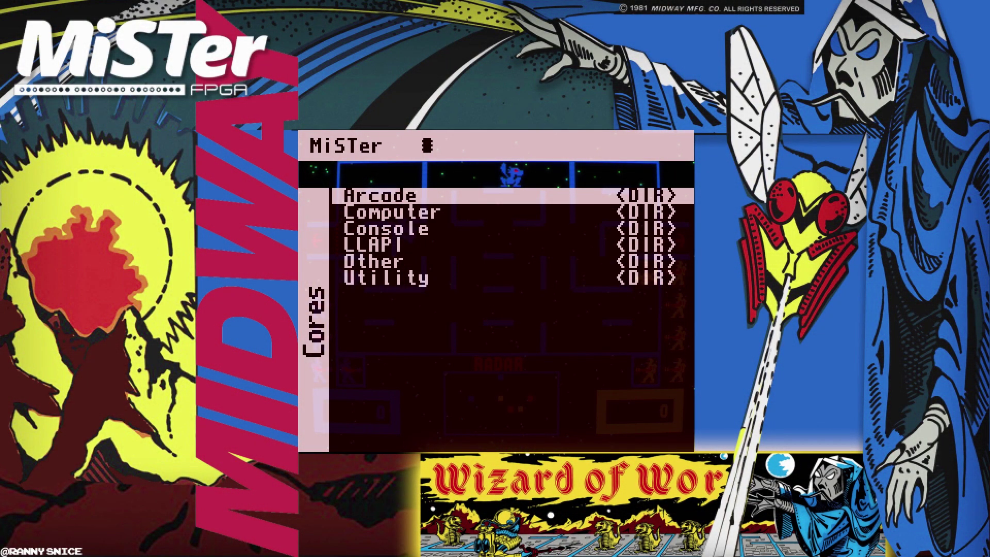
# Select the Define joystick buttons option in the MiSTer system settings.
pyautogui.press('Right')
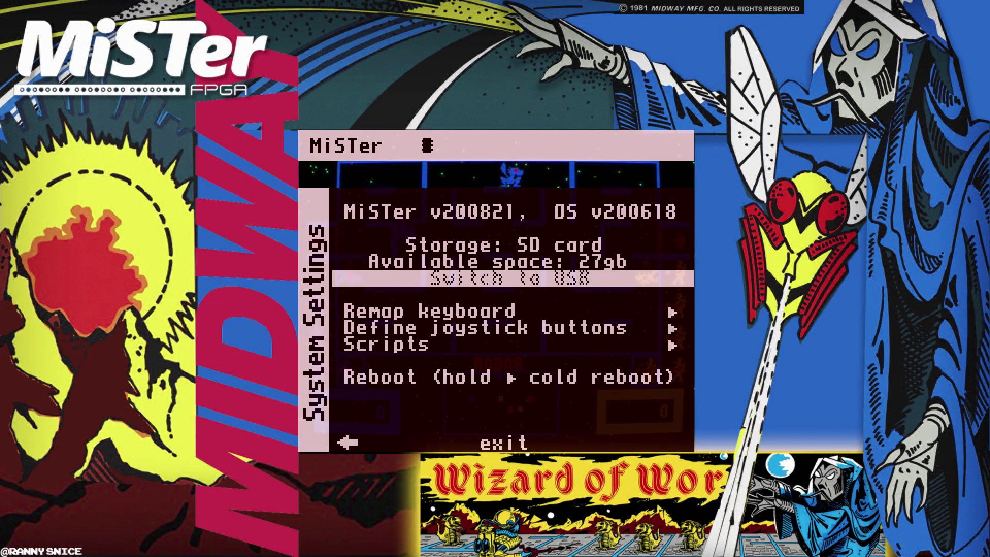
pyautogui.press('Down')
pyautogui.press('Down')
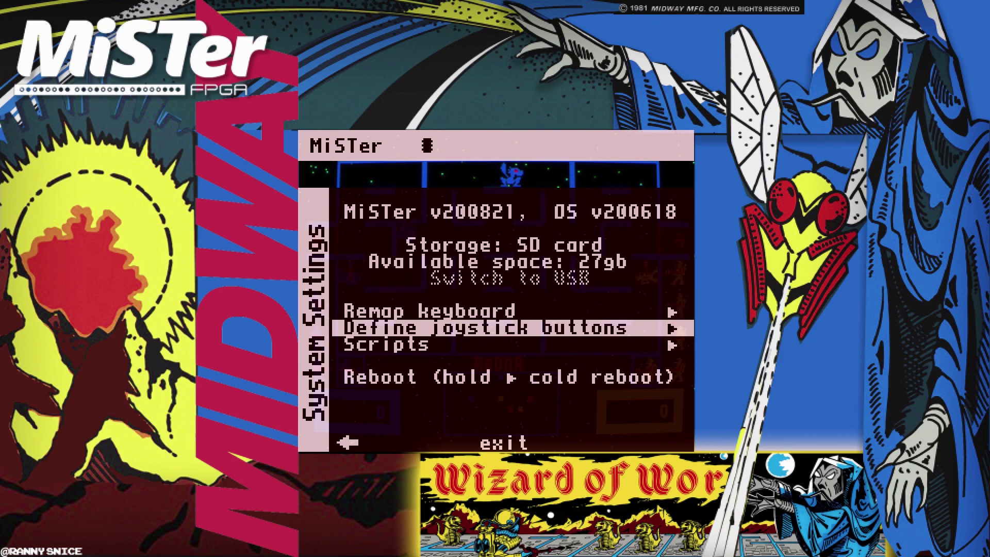